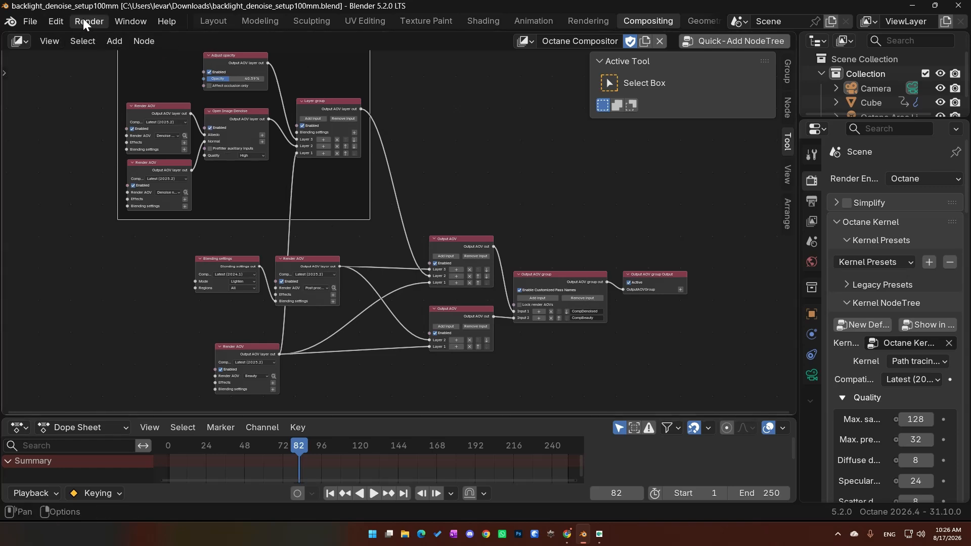
Switch to the Layout workspace and briefly preview the camera view in rendered shading before restoring solid shading.
left_click(223, 23)
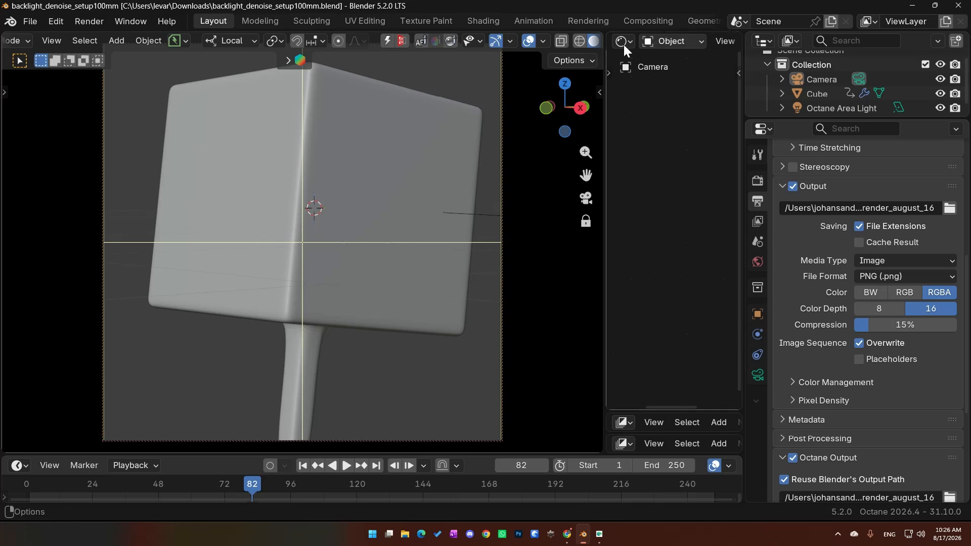
scroll(594, 44, "down", 2)
left_click(576, 42)
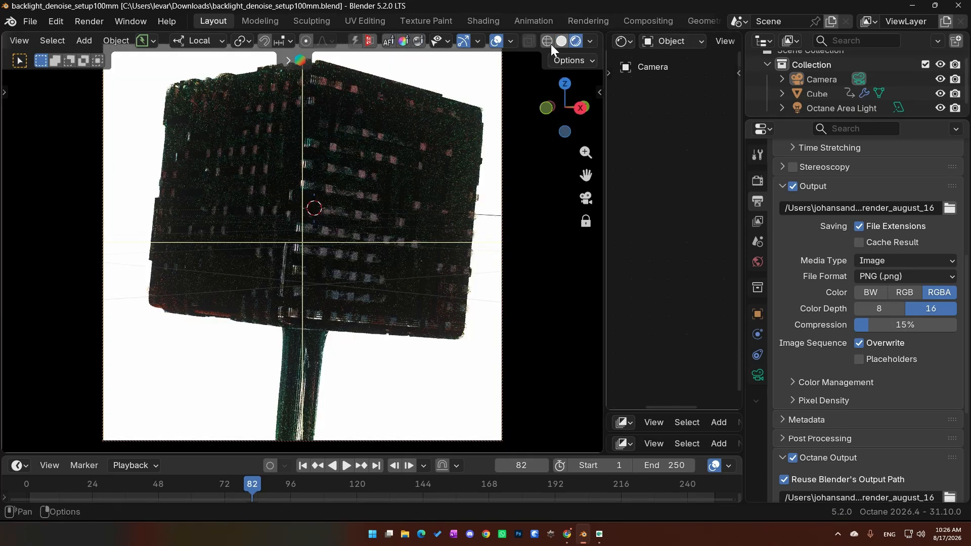
left_click(560, 42)
left_click(86, 20)
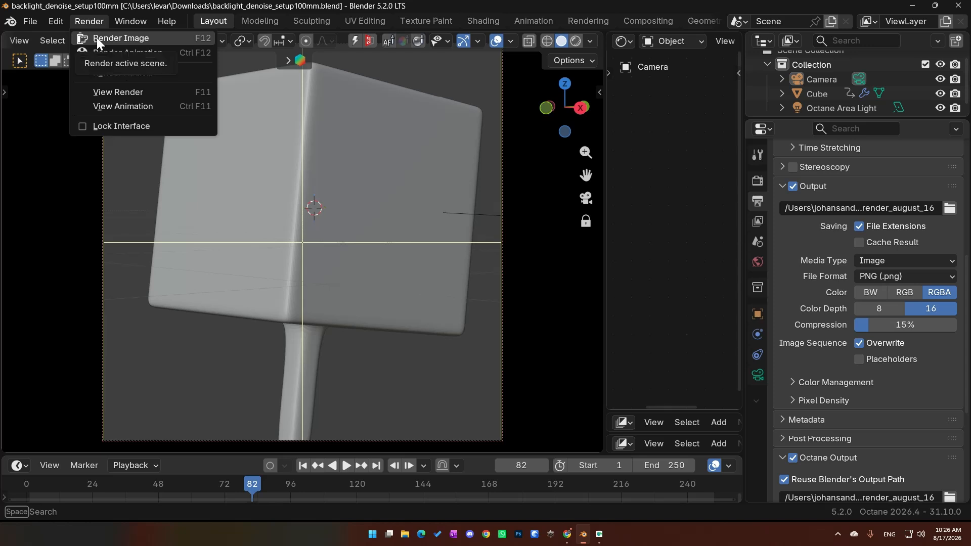
Try a GI clamp of 10 in the Octane kernel's quality settings and reset it to the default.
left_click(757, 181)
left_click(901, 365)
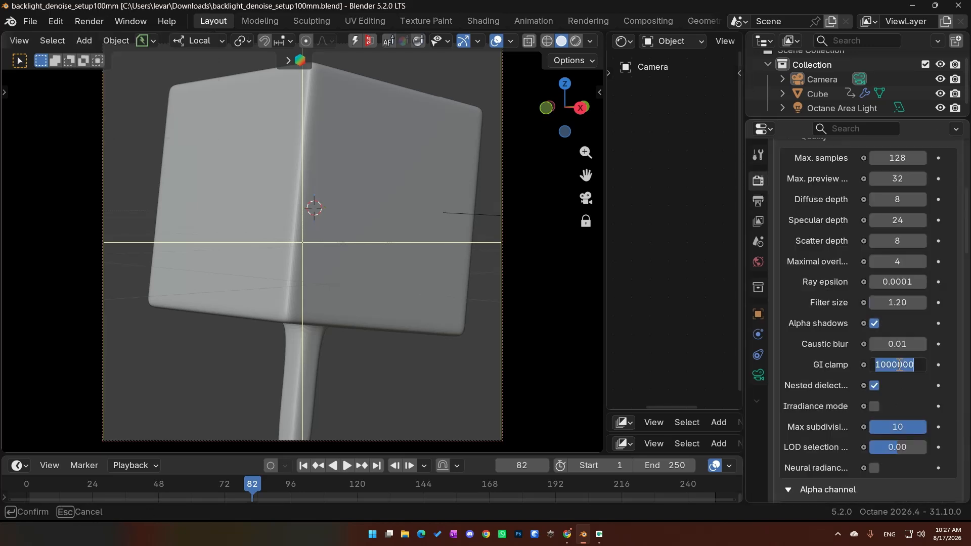
type("10")
key("Return")
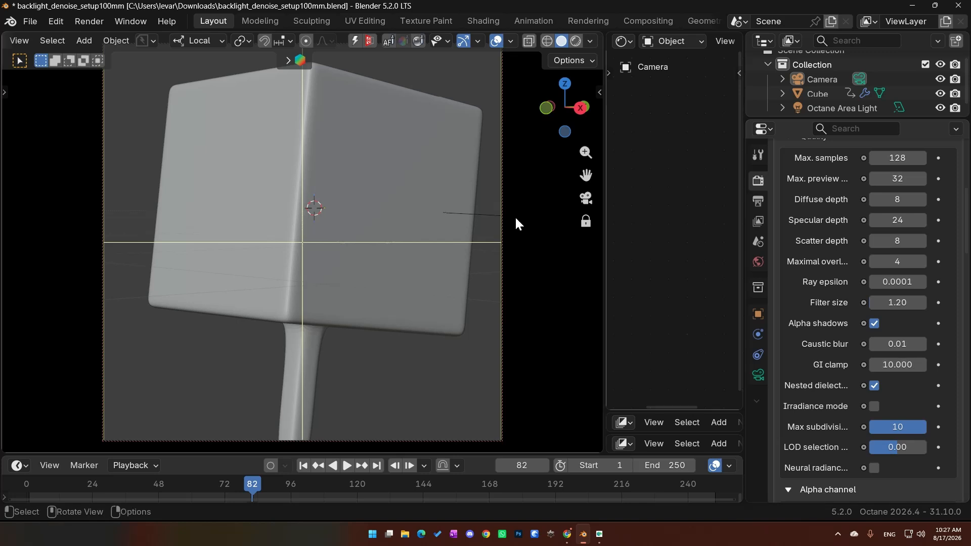
key("BackSpace")
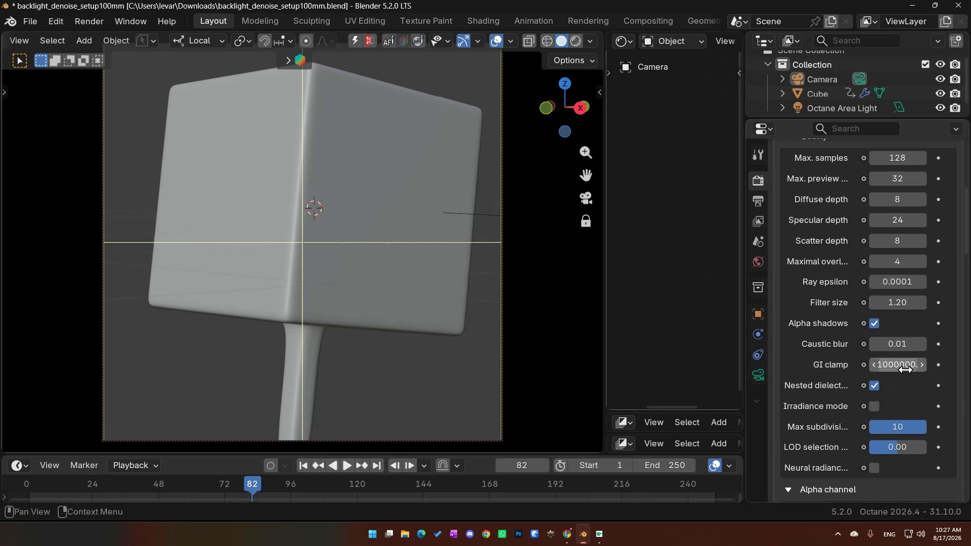
Render the current frame as a still image and display its CompBeauty pass.
left_click(96, 26)
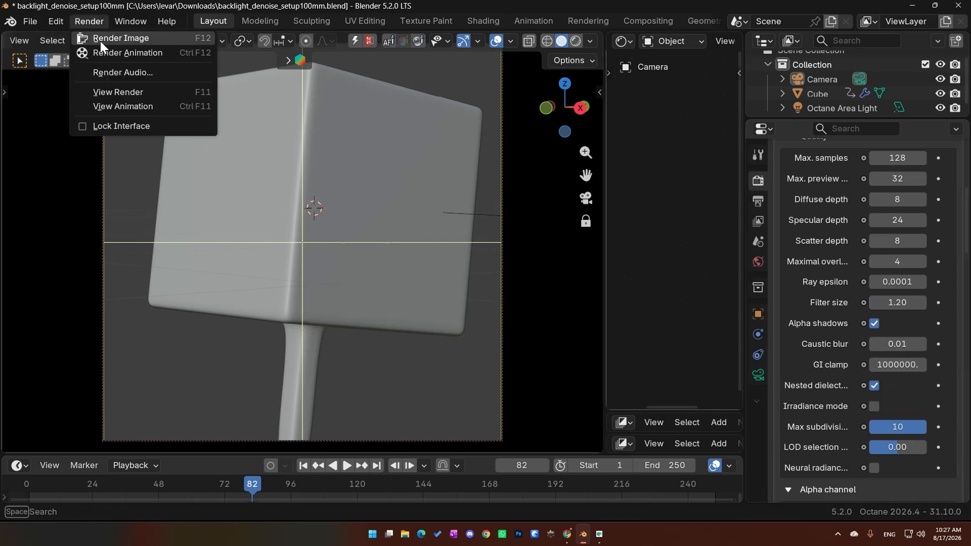
left_click(100, 41)
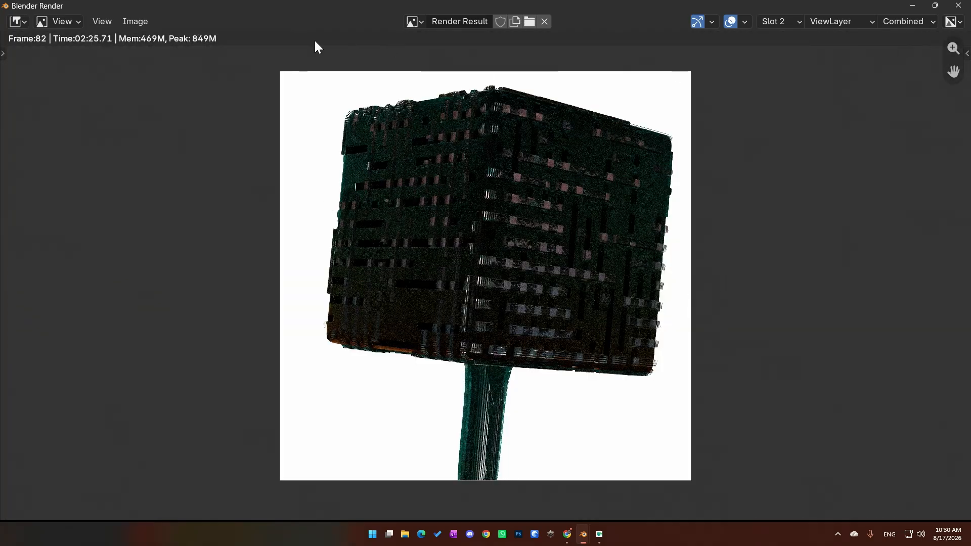
left_click(918, 23)
left_click(866, 104)
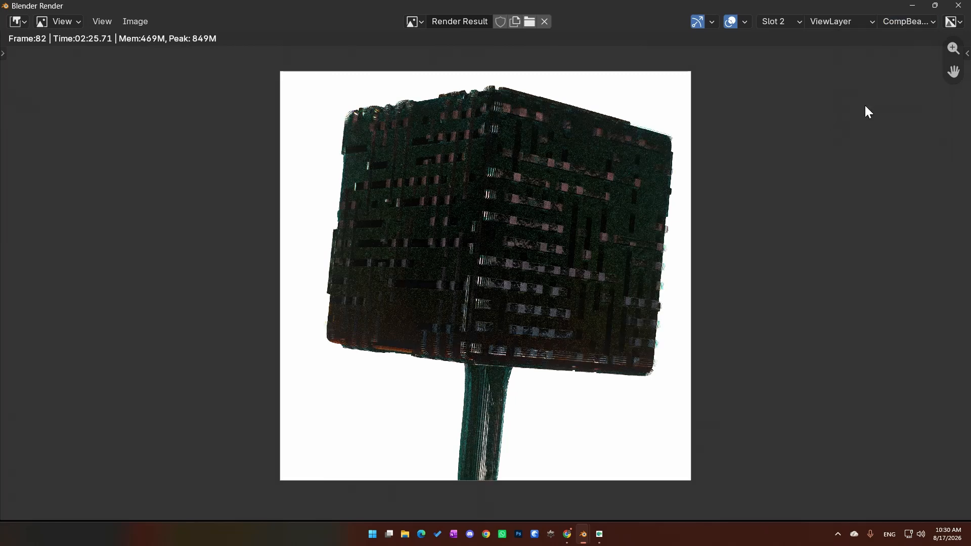
Display the CompDenoised pass of the render and examine the denoising on the cube closely.
left_click(896, 23)
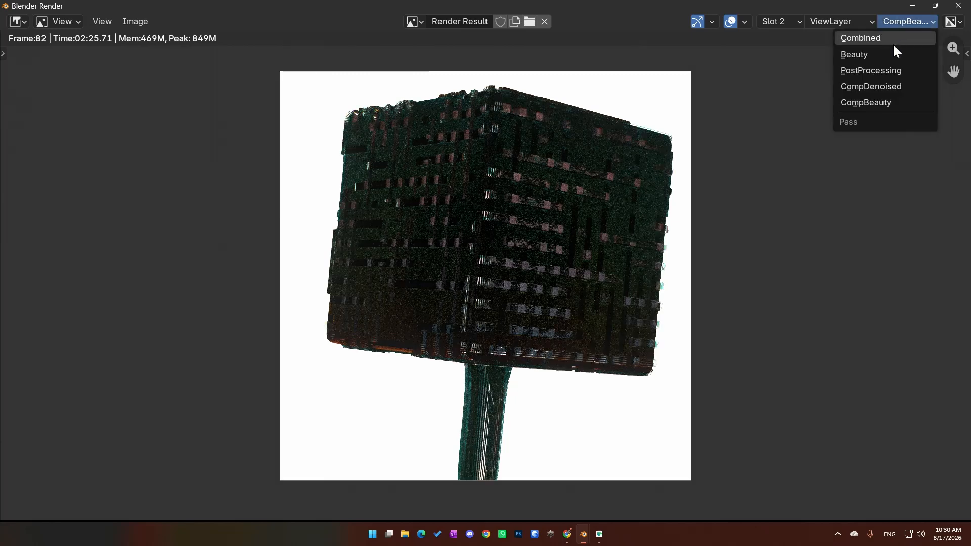
left_click(885, 87)
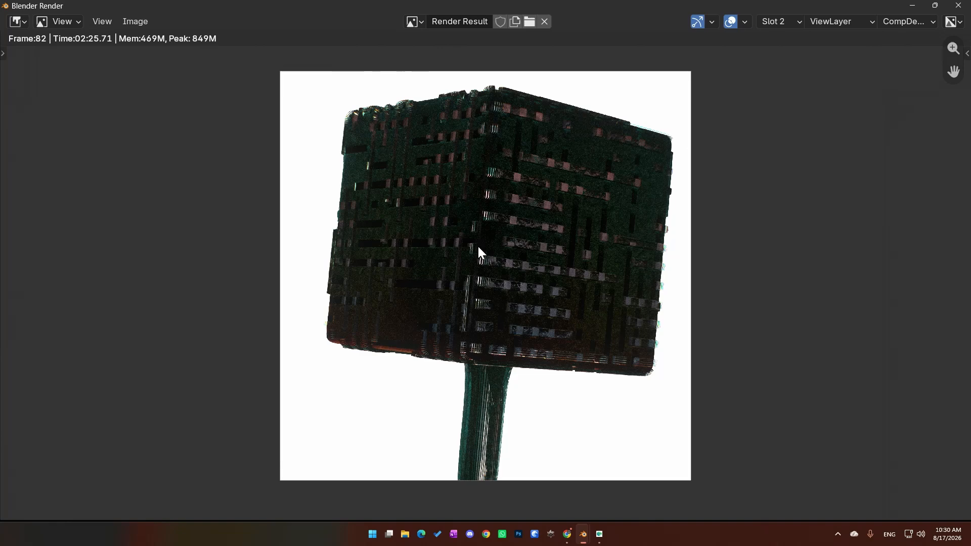
scroll(475, 245, "up", 2)
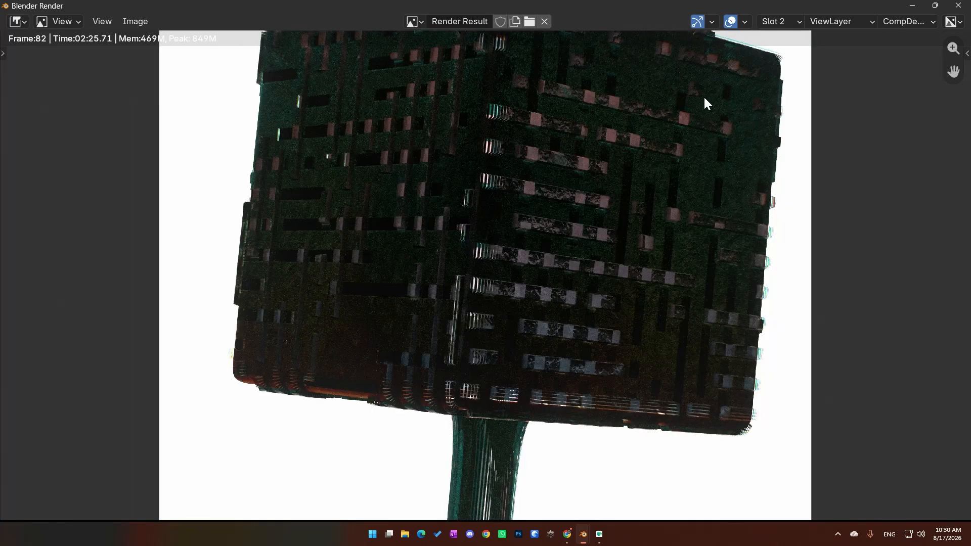
scroll(517, 144, "down", 1)
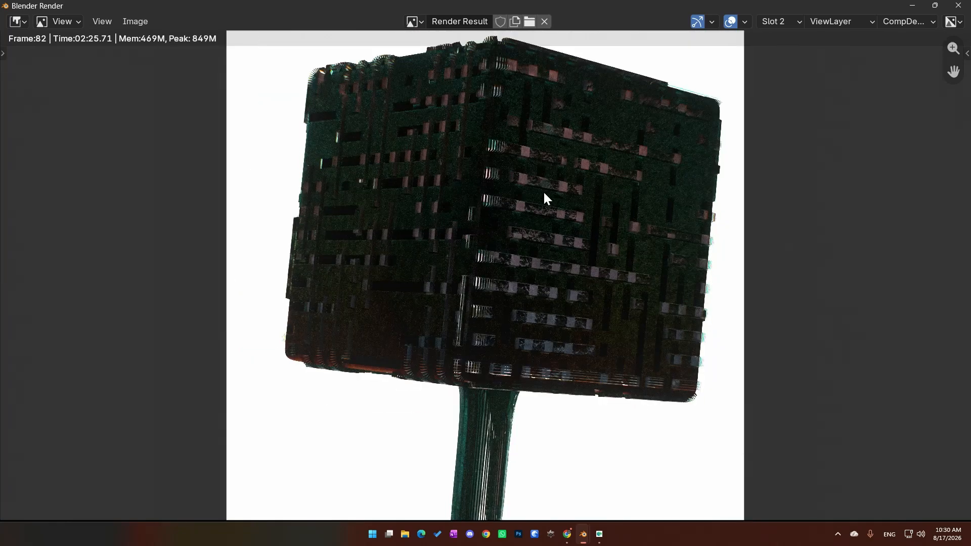
left_click(910, 22)
Restore the render window to a smaller size, position it beside the output properties and select render Slot 1.
left_click_drag(866, 11, 576, 134)
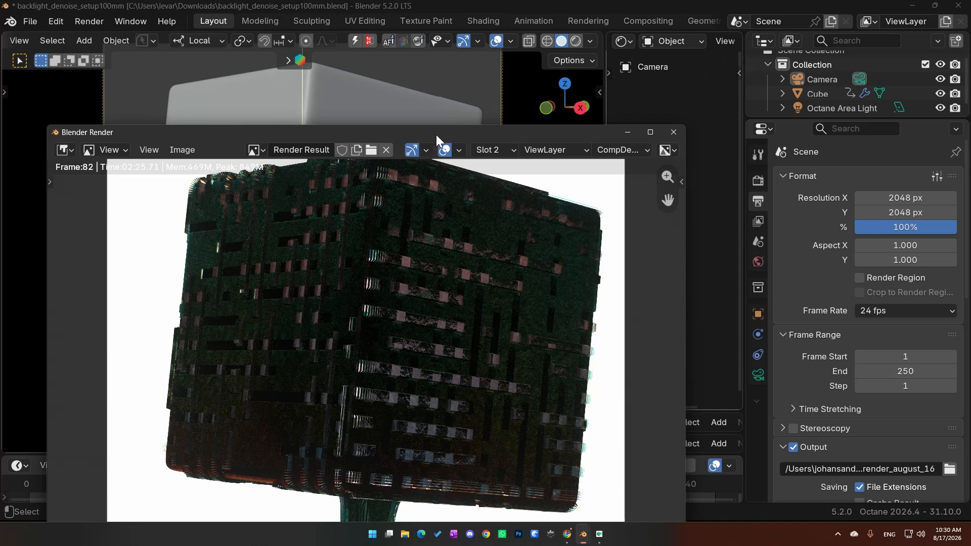
left_click_drag(436, 135, 557, 66)
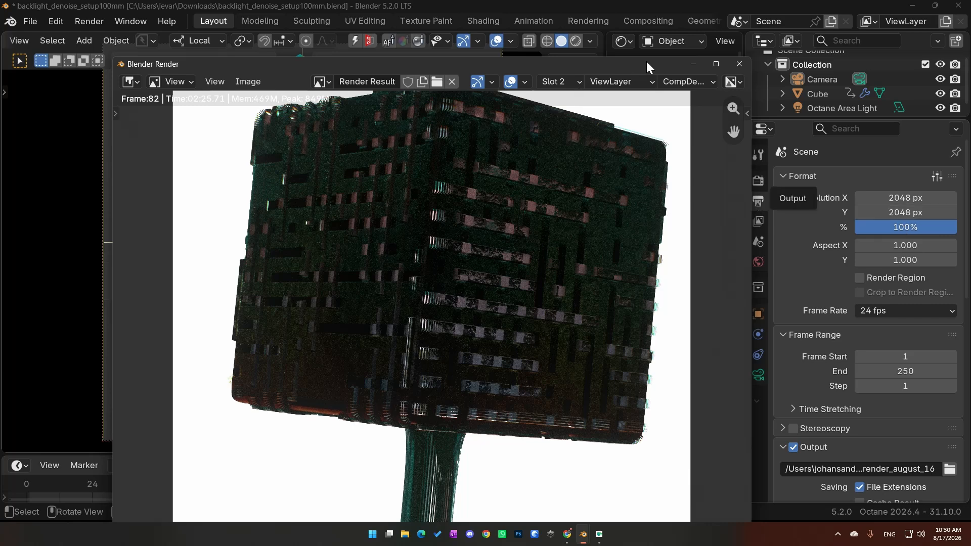
mouse_move(715, 64)
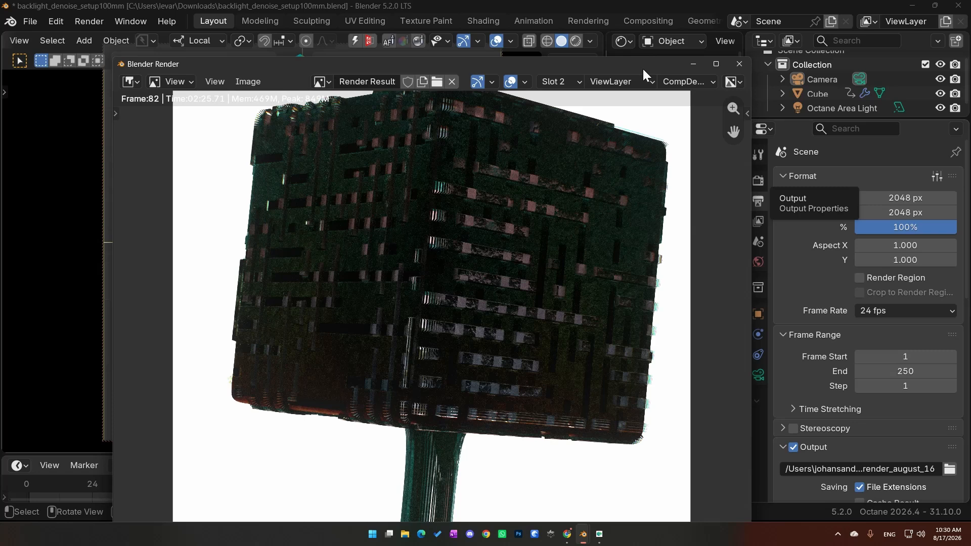
left_click_drag(642, 69, 651, 59)
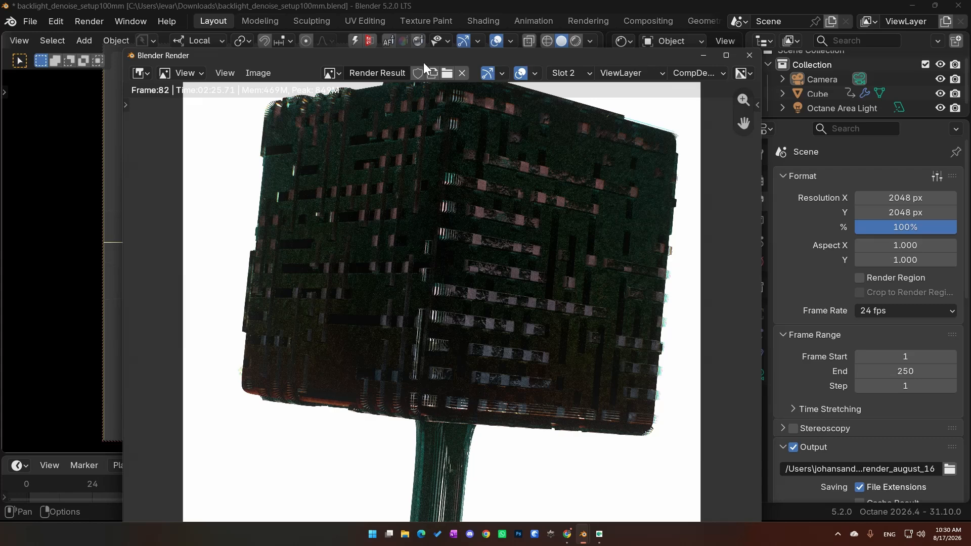
left_click(572, 73)
left_click(580, 90)
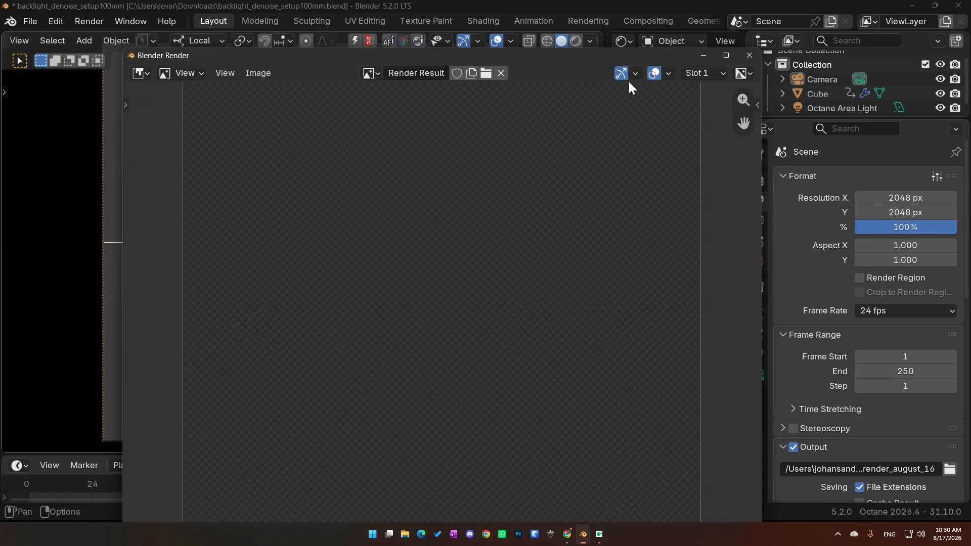
Set the output resolution to 1024 px in X and halve the Y resolution to 1024 px.
left_click(900, 197)
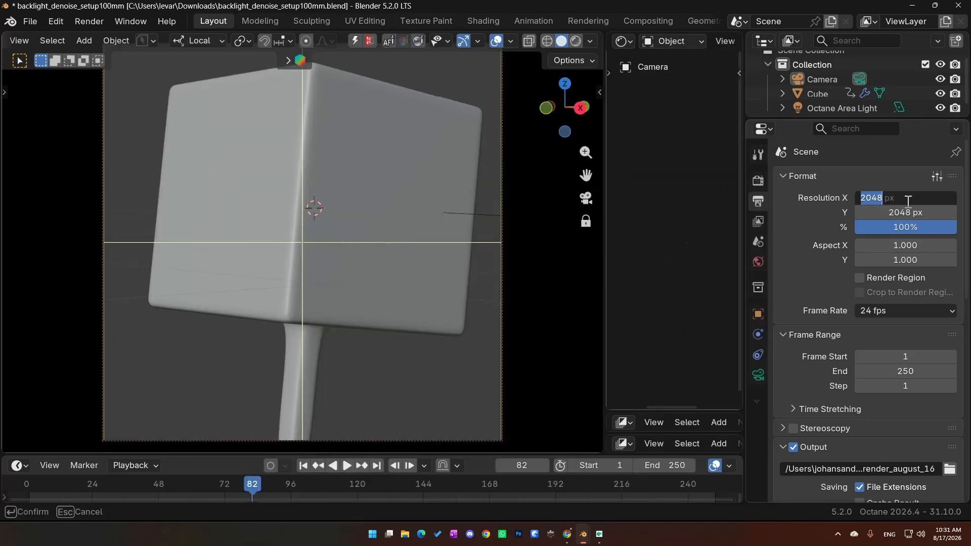
type("1024")
key("Return")
left_click(920, 216)
left_click(921, 216)
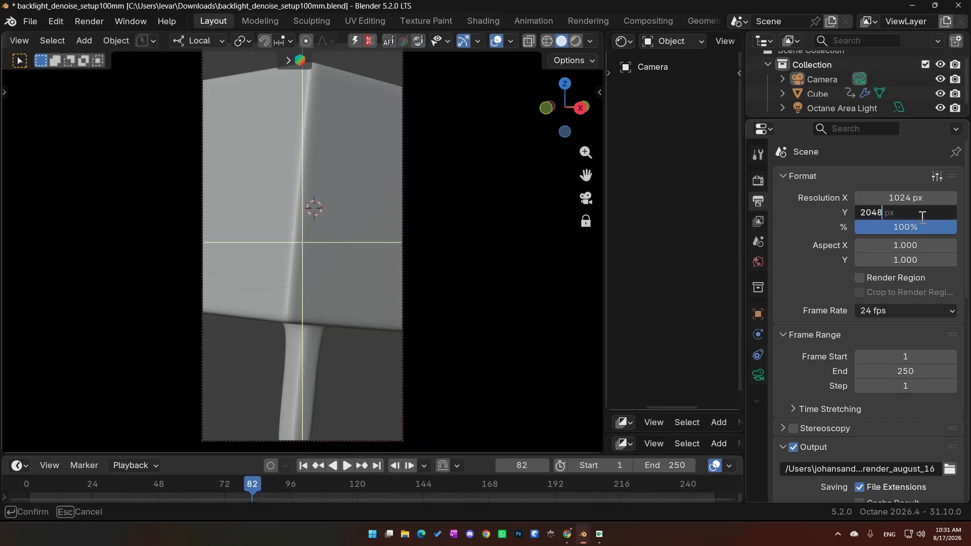
type("/2")
key("Return")
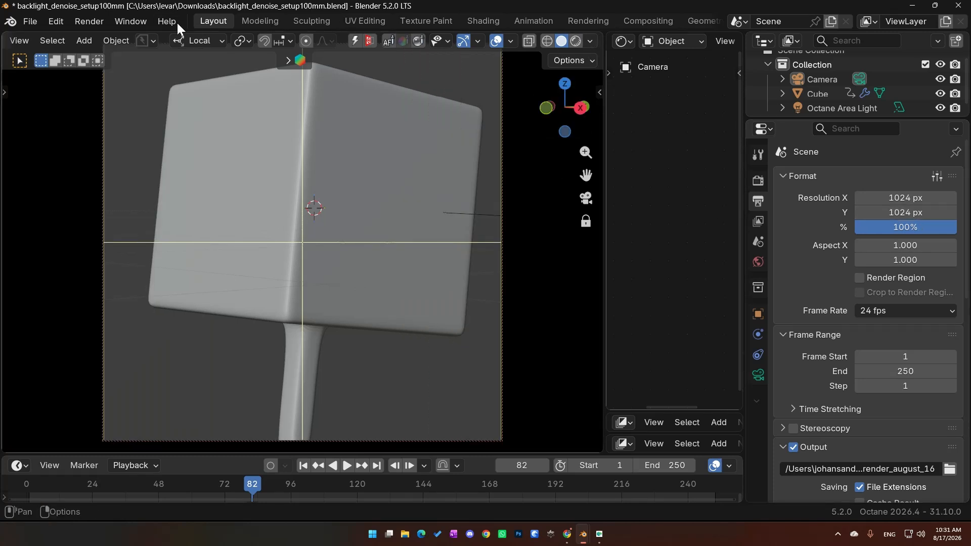
Render the frame at the reduced resolution into Slot 1 and maximize the render window.
left_click(89, 21)
left_click(92, 34)
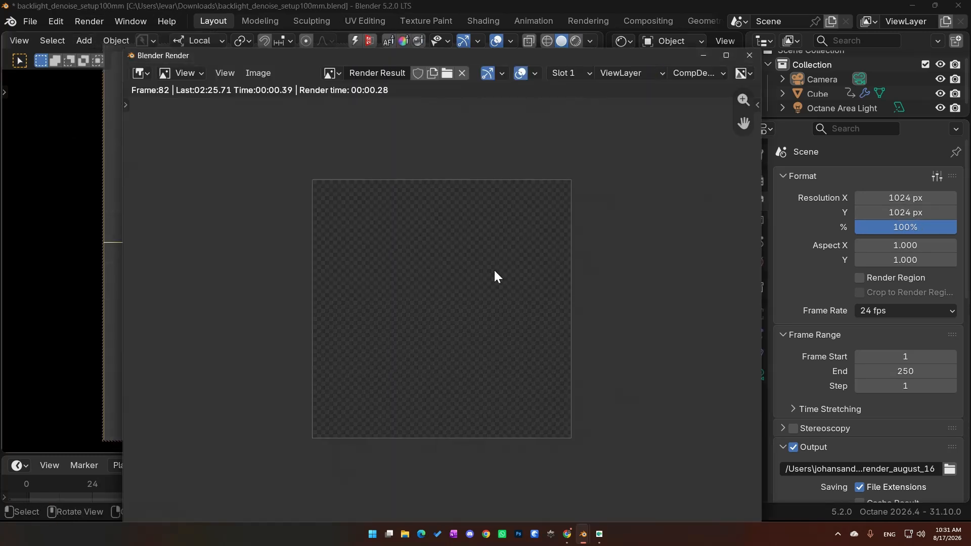
scroll(500, 310, "up", 1)
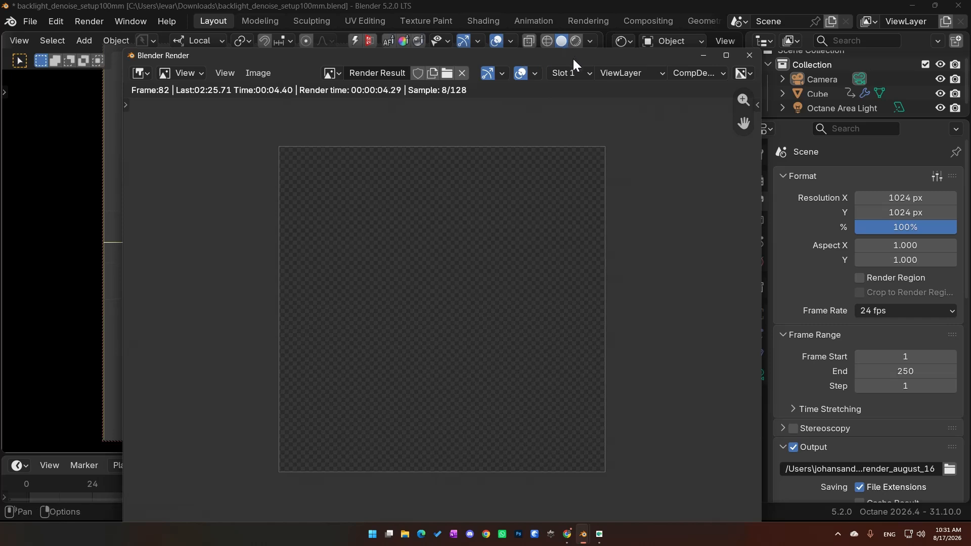
left_click_drag(572, 59, 566, 76)
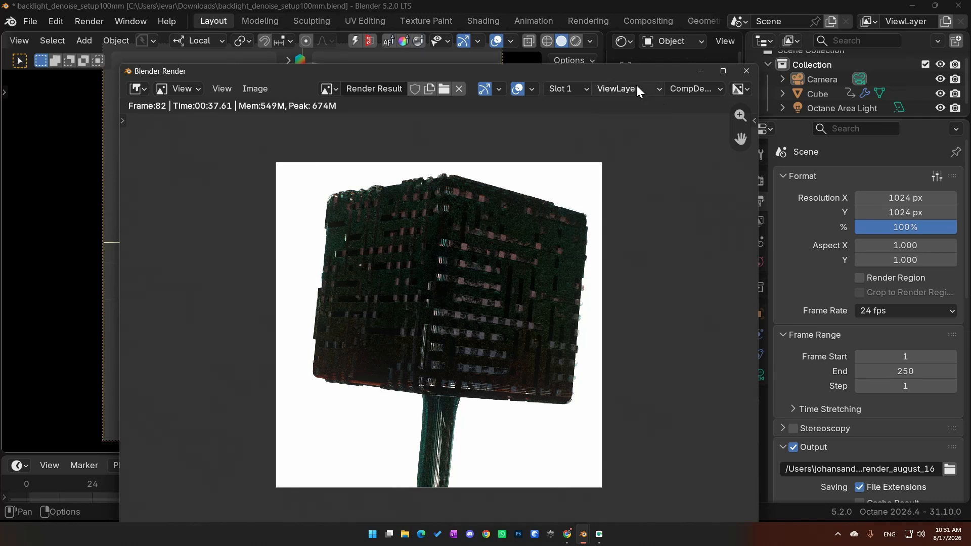
left_click(724, 70)
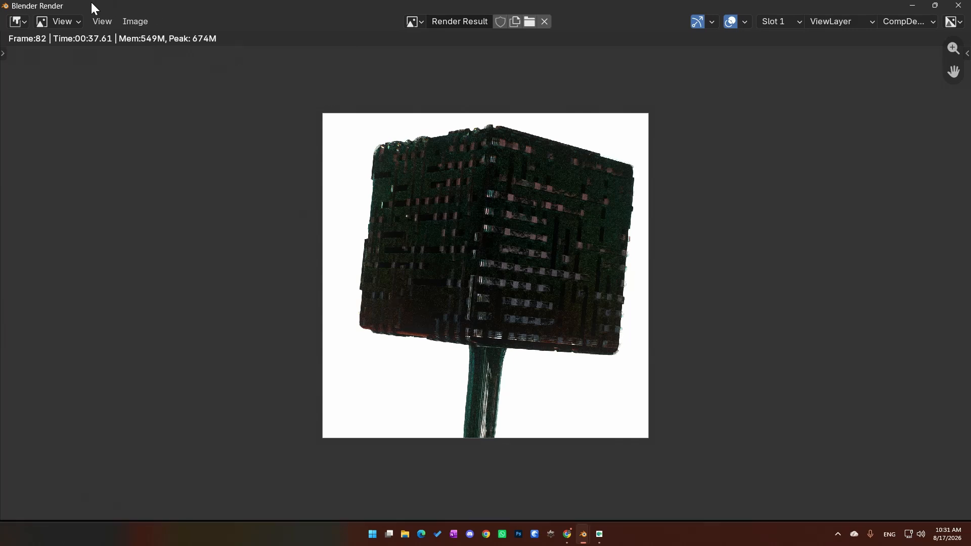
Compare the two denoised renders by switching back and forth between Slot 1 and Slot 2.
left_click(126, 22)
scroll(779, 23, "down", 1, "ctrl")
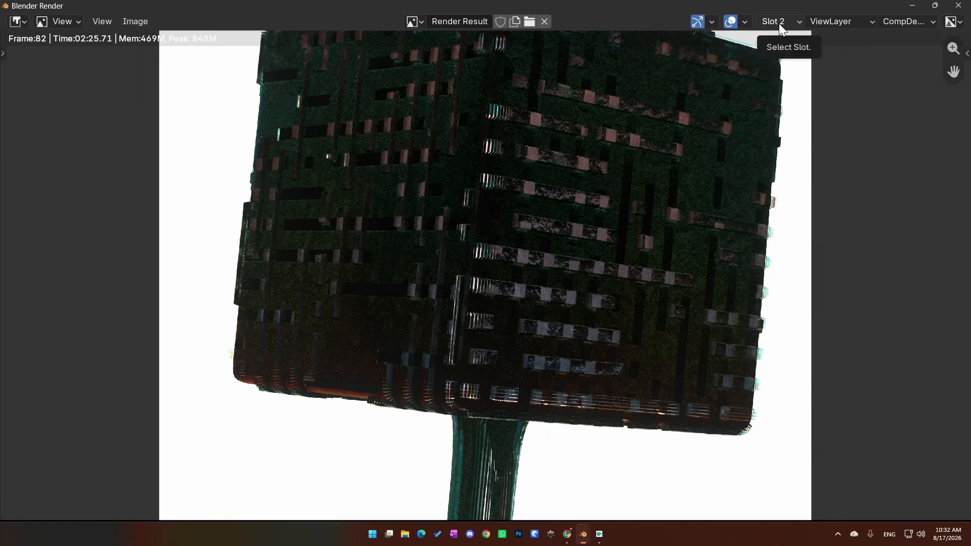
scroll(778, 23, "up", 1, "ctrl")
scroll(778, 23, "down", 1, "ctrl")
scroll(778, 23, "up", 1, "ctrl")
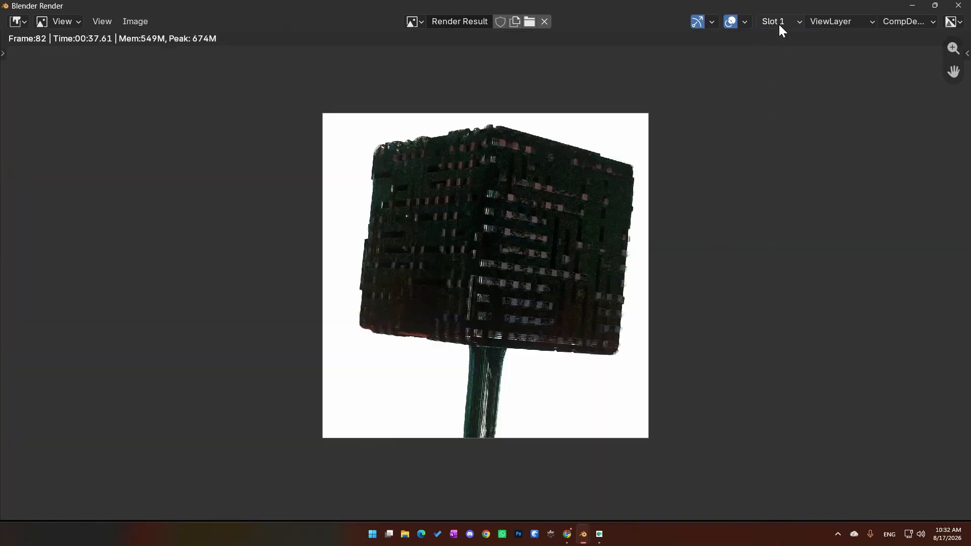
scroll(780, 22, "down", 1, "ctrl")
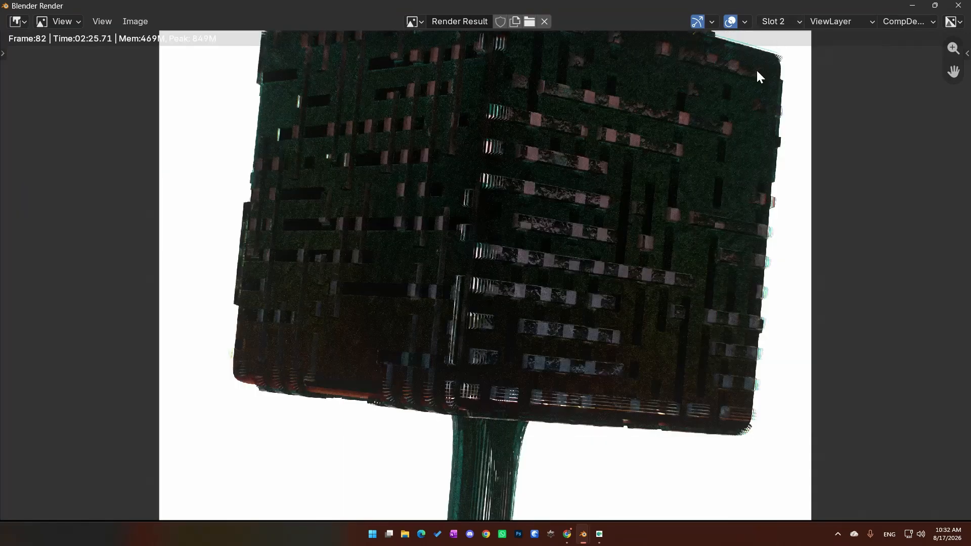
scroll(781, 20, "up", 1, "ctrl")
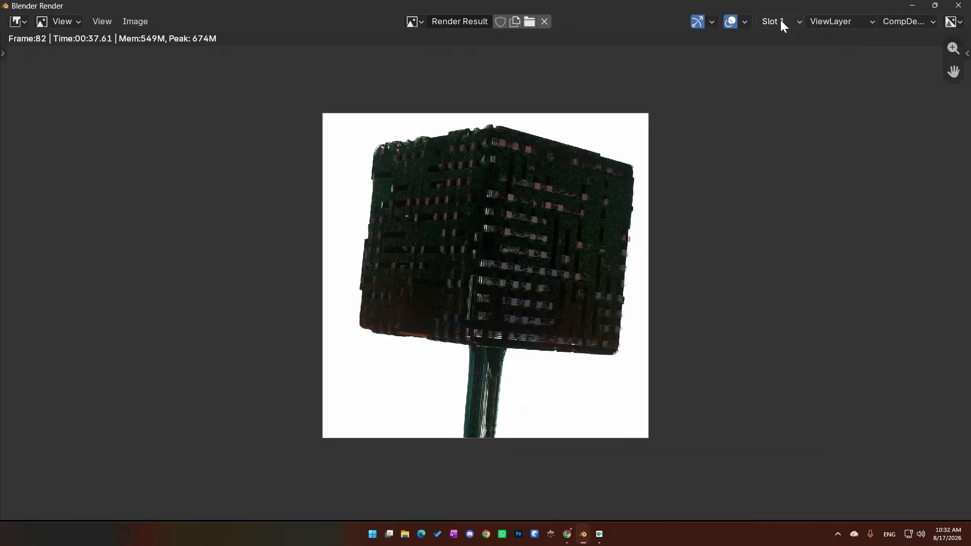
Examine the noise and surface detail on the cube up close in both render slots, ending on Slot 1.
scroll(586, 191, "up", 3)
middle_click_drag(585, 195, 521, 250)
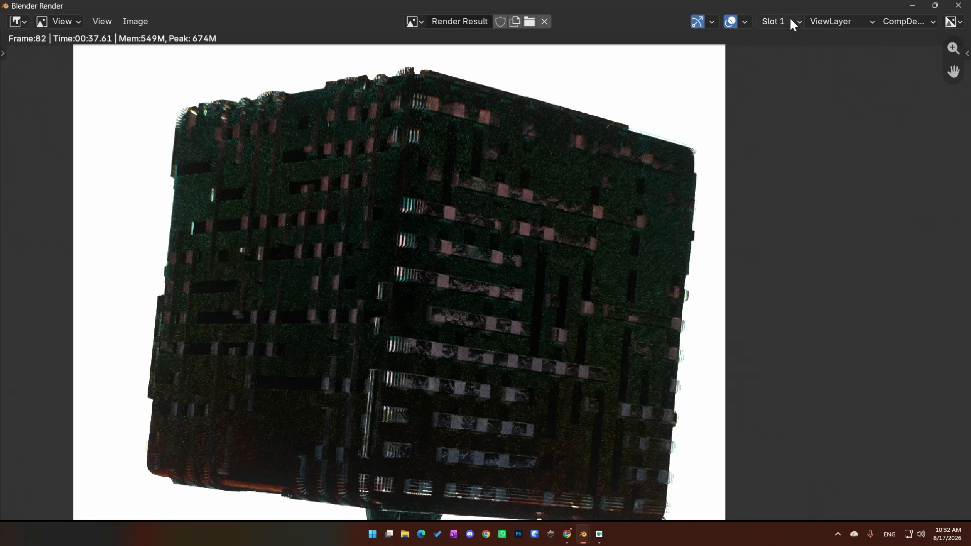
scroll(791, 20, "down", 1, "ctrl")
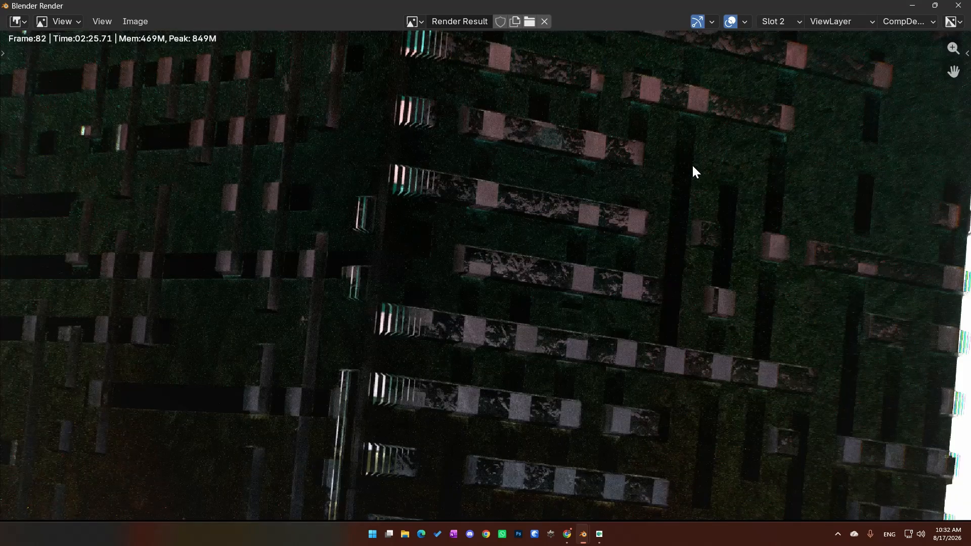
scroll(627, 217, "down", 3)
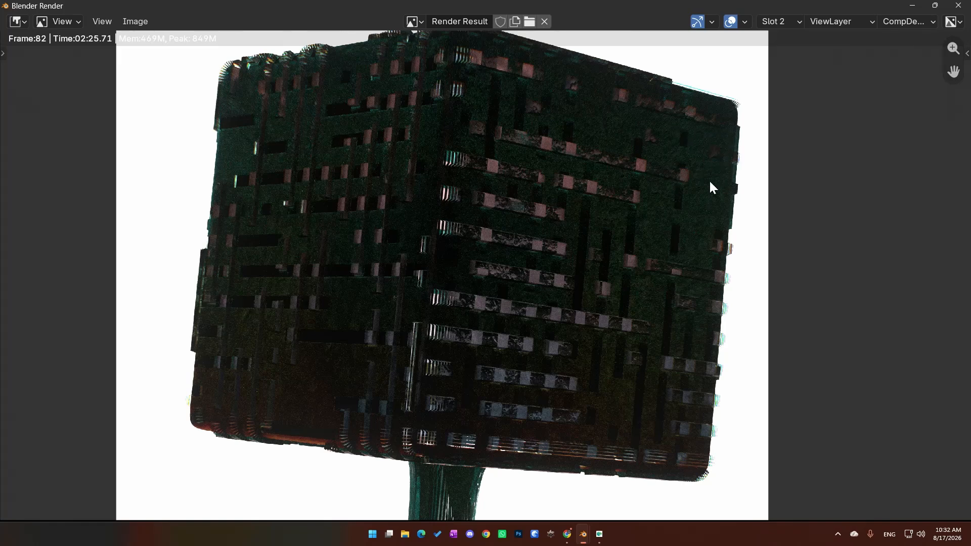
left_click(778, 21)
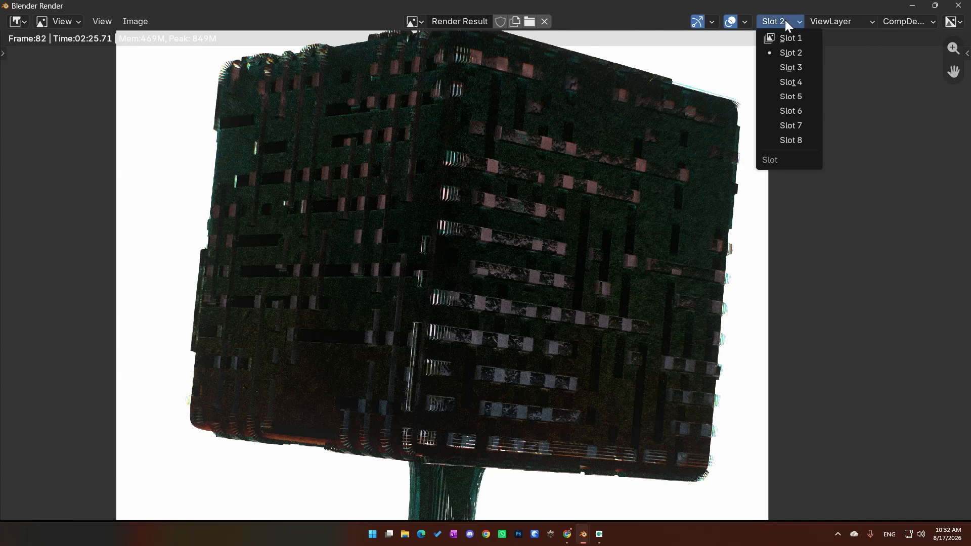
left_click(781, 39)
scroll(500, 285, "up", 5)
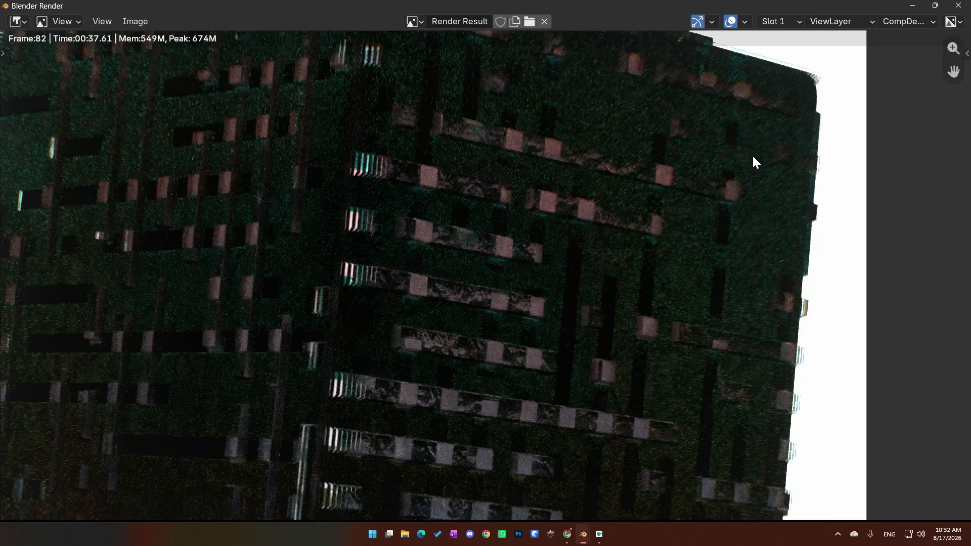
scroll(752, 156, "down", 1)
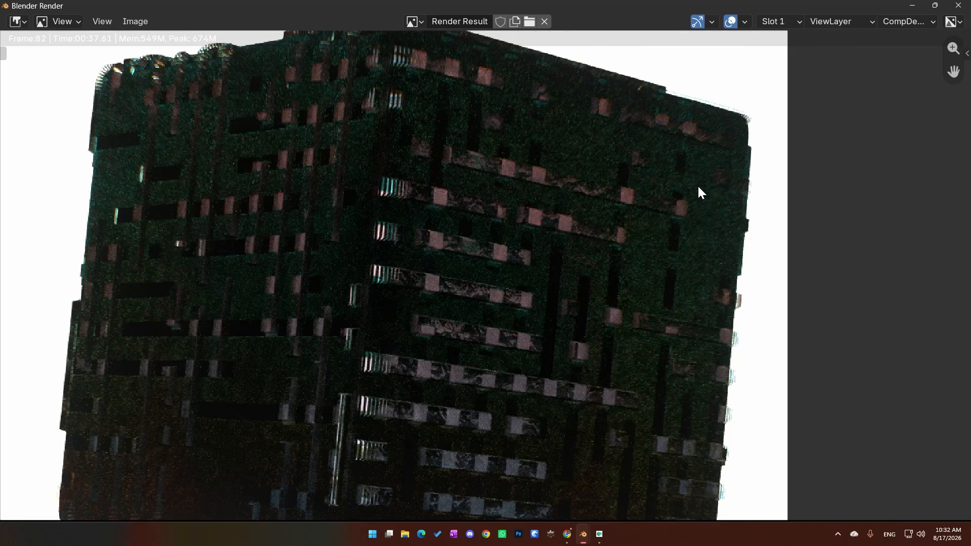
Close the render window and show the scene's Octane kernel render settings.
scroll(684, 197, "down", 1)
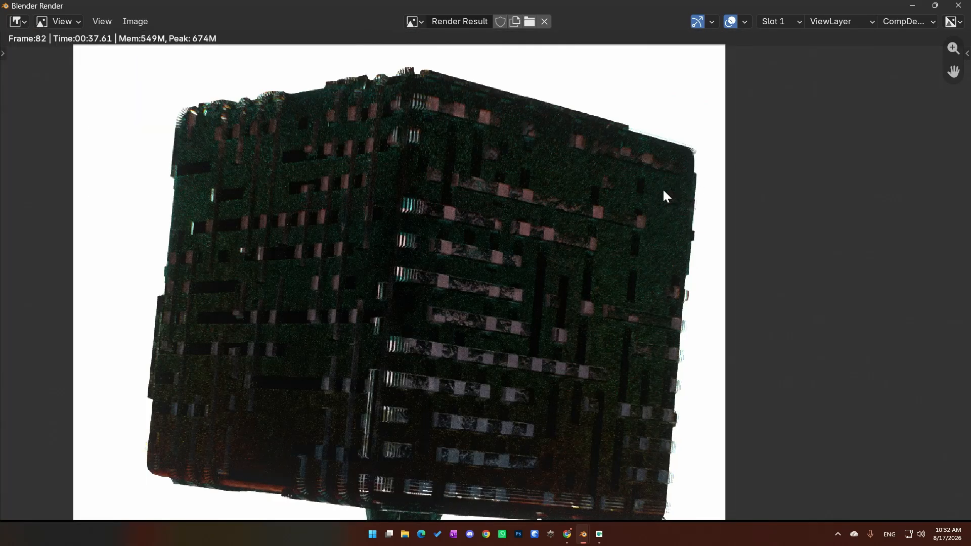
left_click(958, 5)
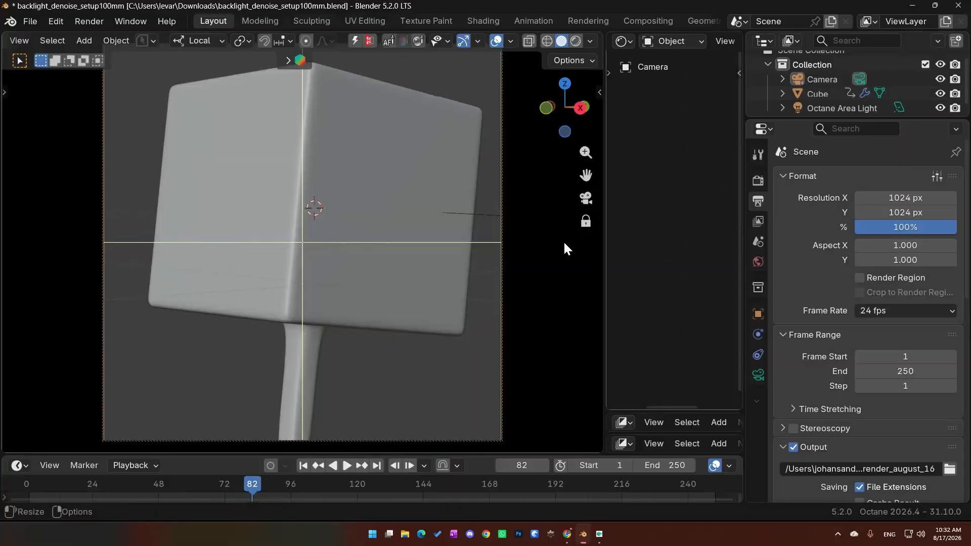
left_click(757, 182)
left_click(883, 420)
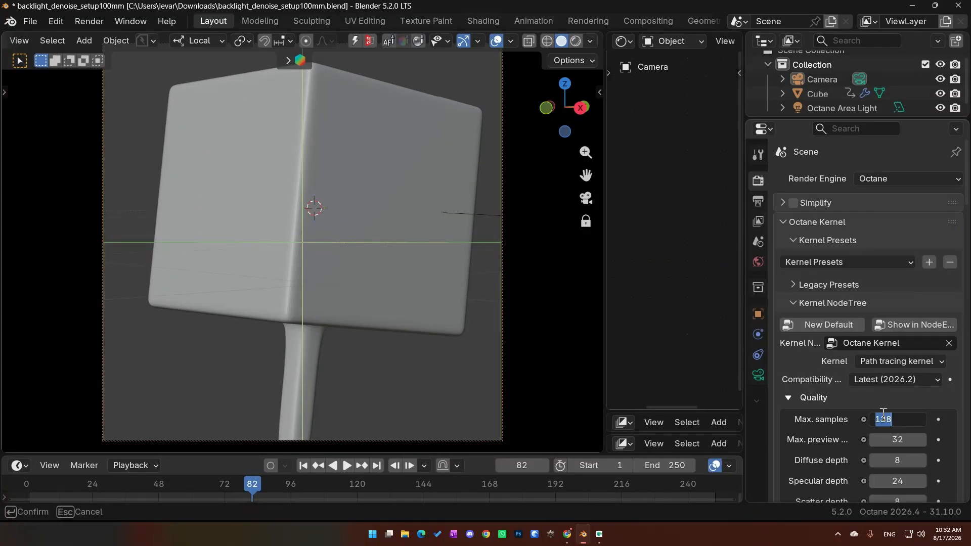
type("3200")
key("Return")
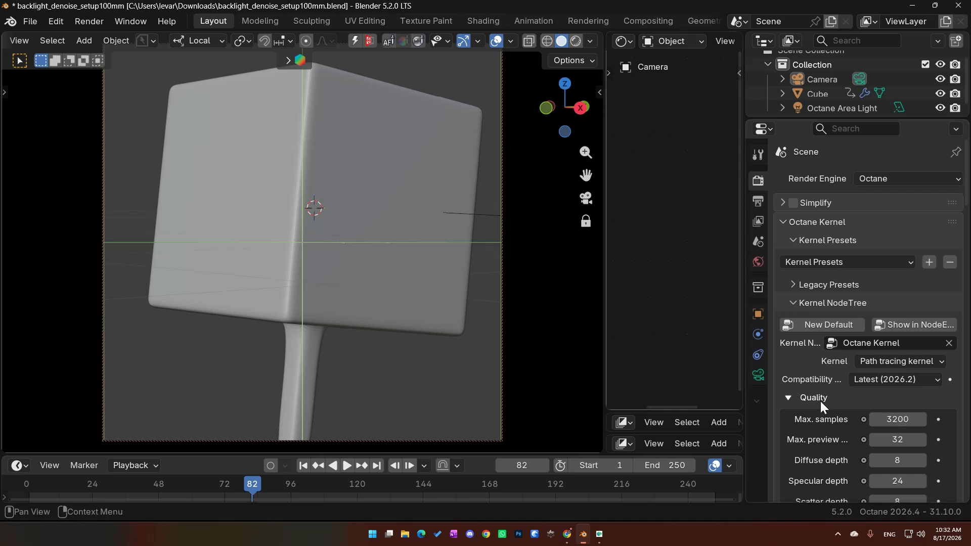
key("ctrl+z")
Double the Octane kernel's maximum samples to 256.
left_click(883, 419)
key("End")
type("*")
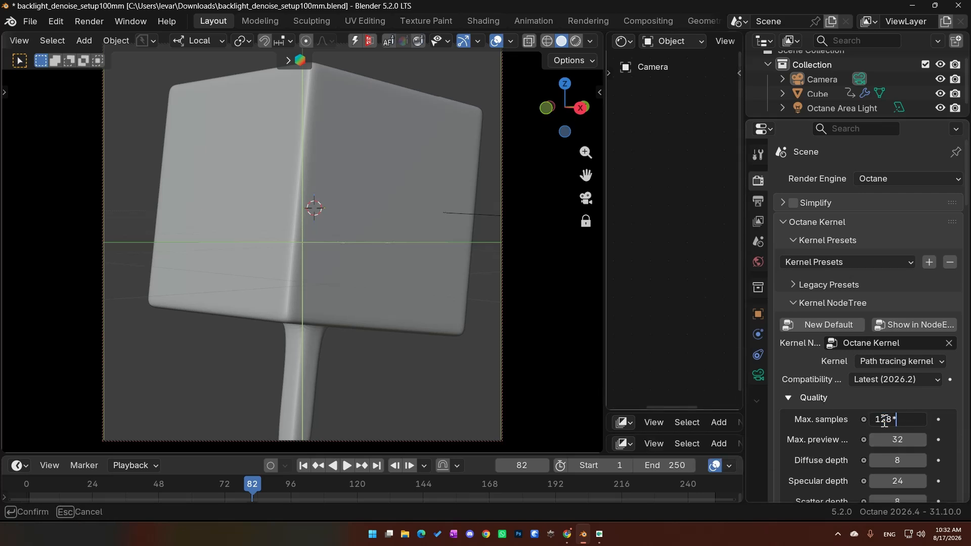
type("2")
key("Return")
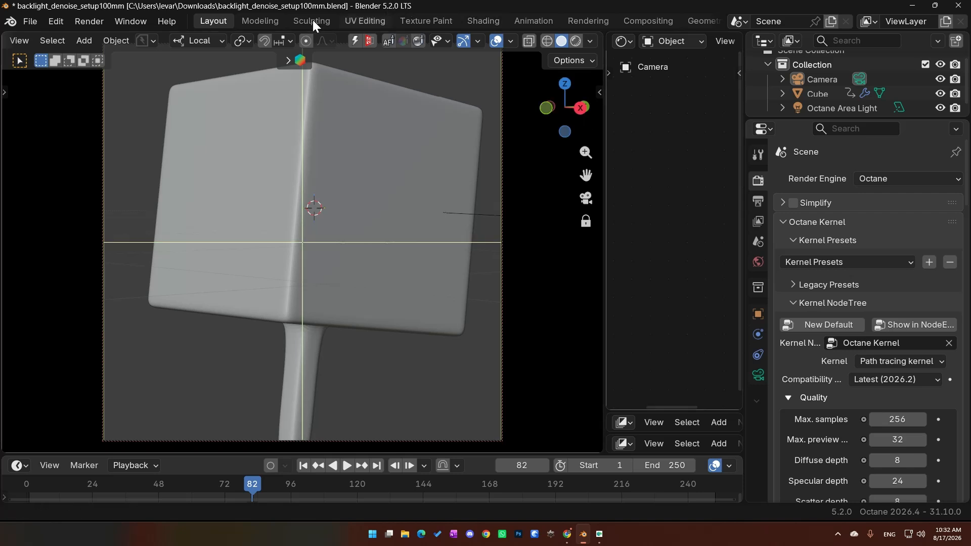
Switch to the Rendering workspace and render the current frame into Slot 3.
left_click(99, 25)
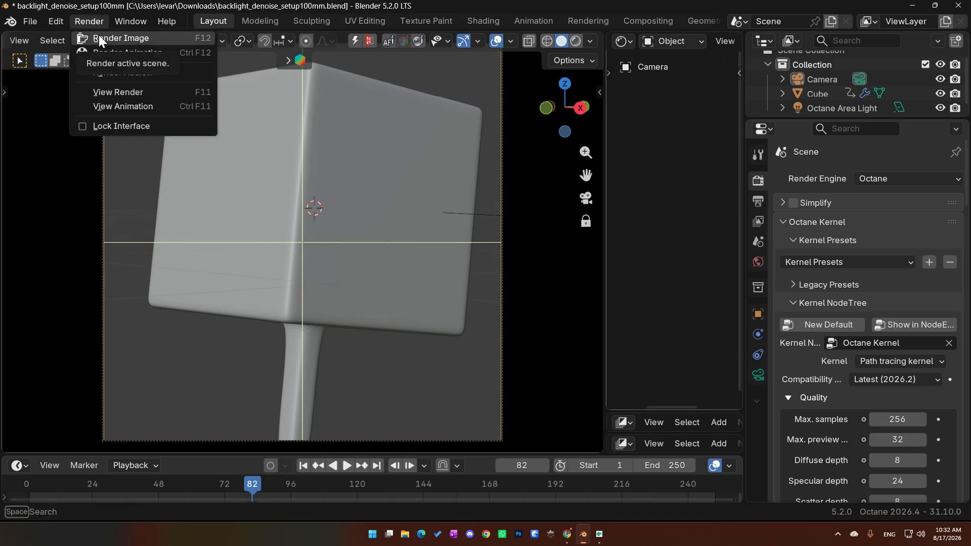
left_click(586, 21)
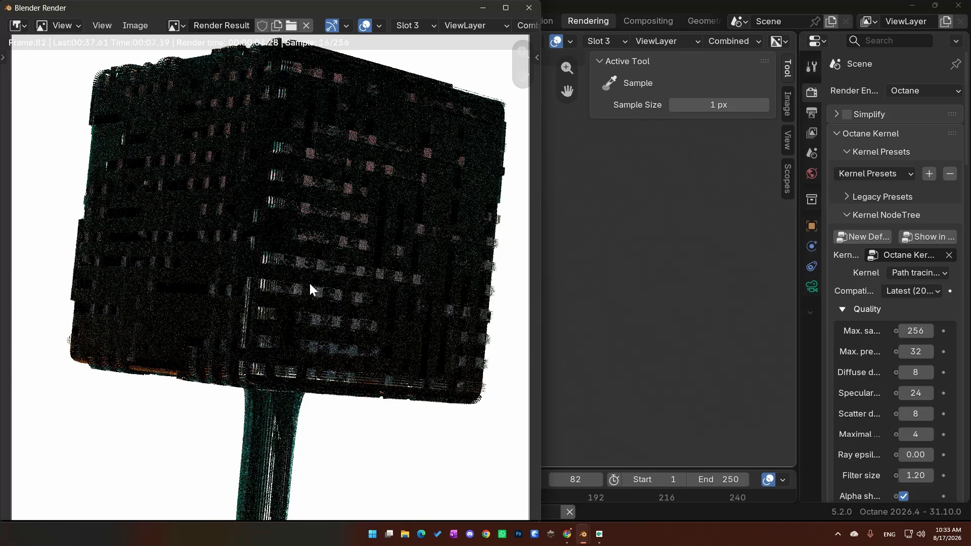
scroll(309, 289, "down", 1)
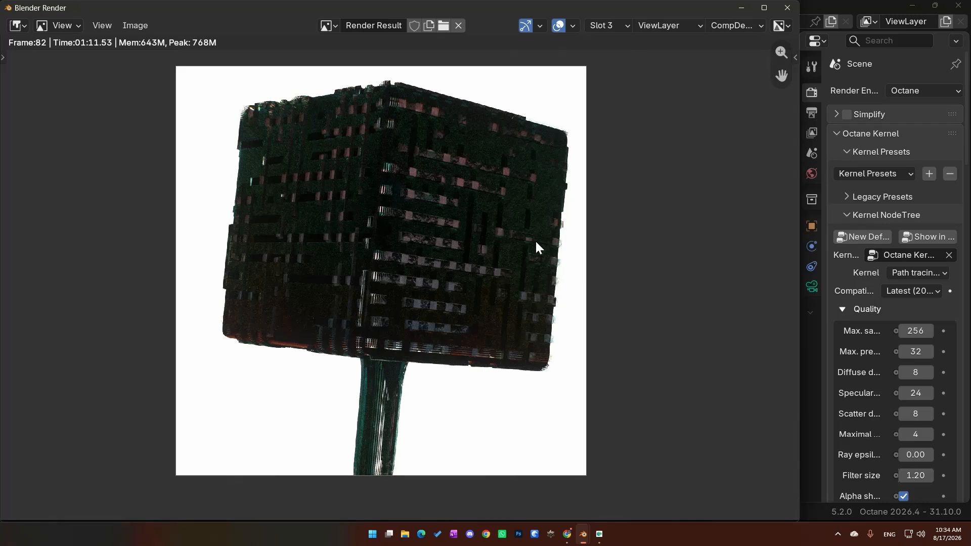
Examine the denoised cube in the Slot 3 render, checking the surface noise on its faces.
scroll(534, 238, "up", 1)
middle_click_drag(582, 175, 520, 208)
scroll(521, 208, "down", 1)
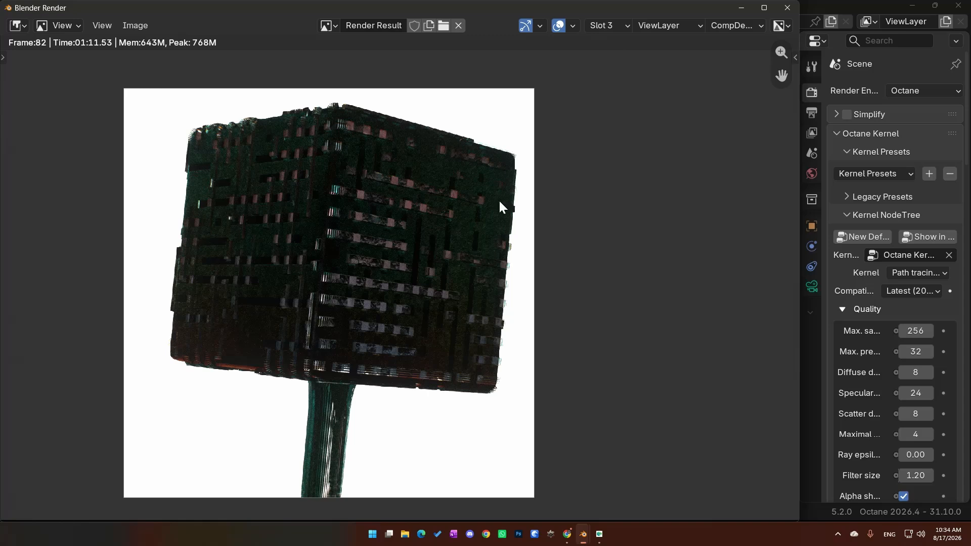
scroll(445, 192, "up", 1)
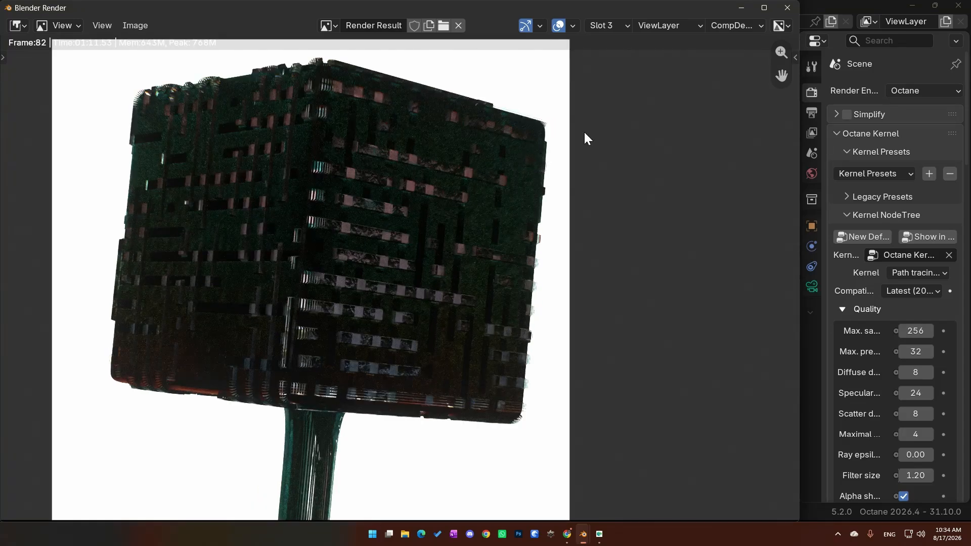
Compare the Slot 3 render with the earlier renders by switching slots, ending on the denoised pass in Slot 2.
left_click(742, 31)
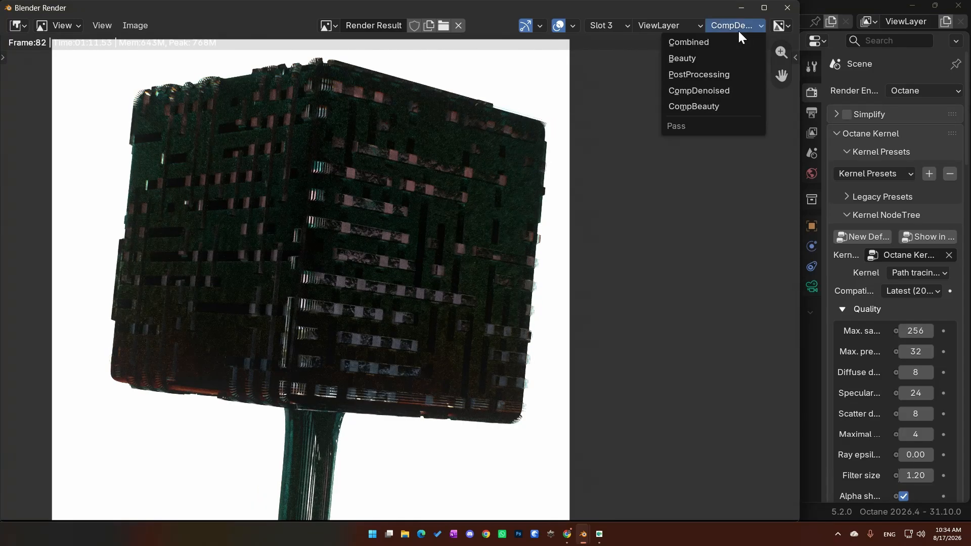
left_click(614, 28)
left_click(615, 57)
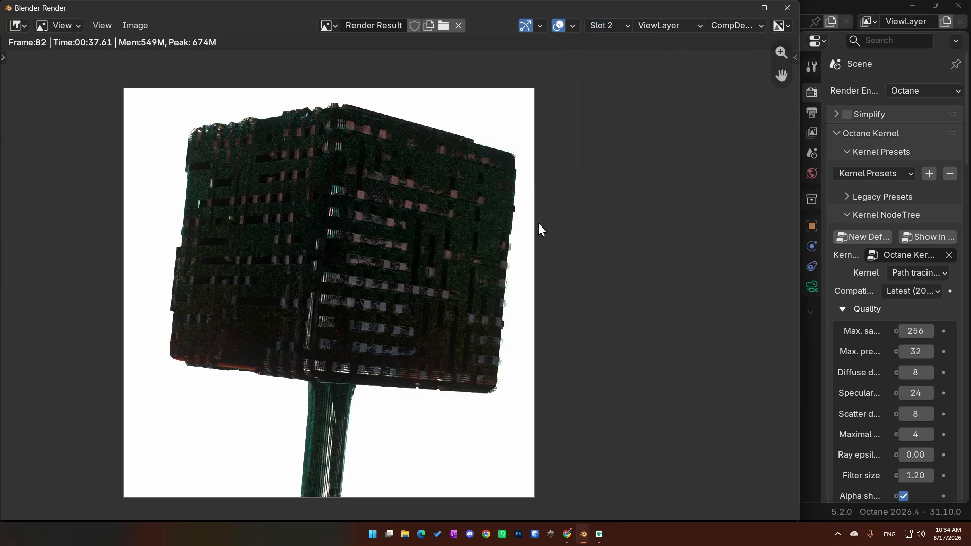
left_click(607, 28)
left_click(615, 57)
left_click(616, 27)
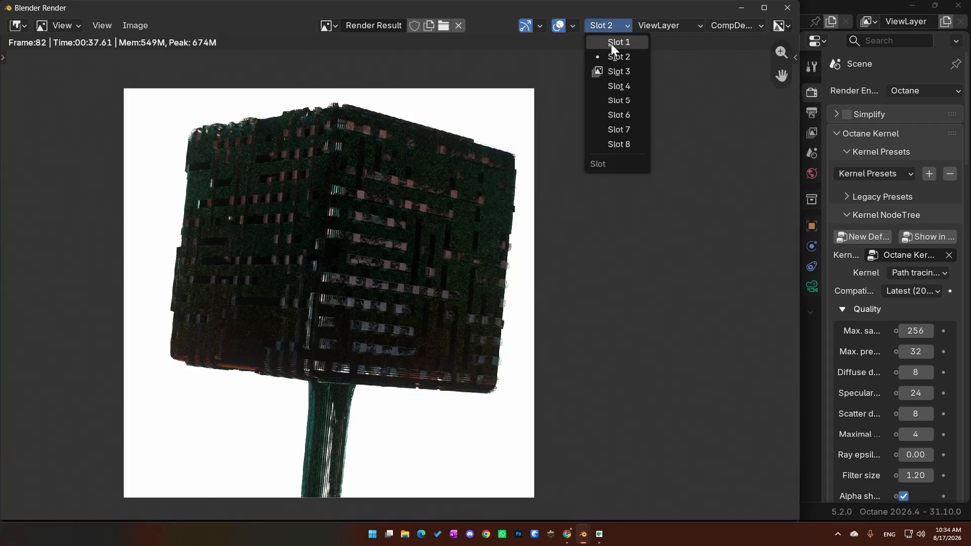
left_click(612, 43)
left_click(737, 22)
left_click(715, 58)
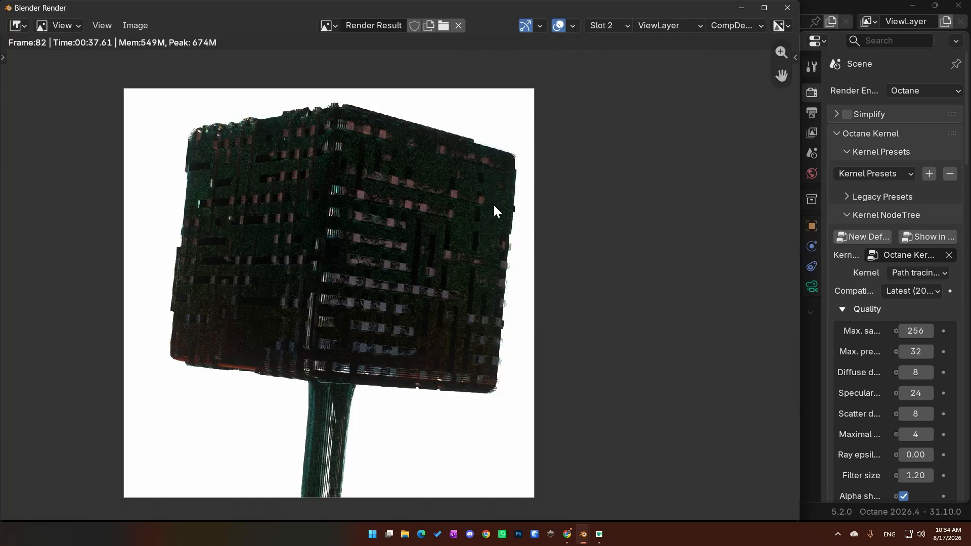
Inspect the noise and surface detail of the Slot 2 render up close, and move the render window to uncover the main window's header.
scroll(494, 203, "up", 1)
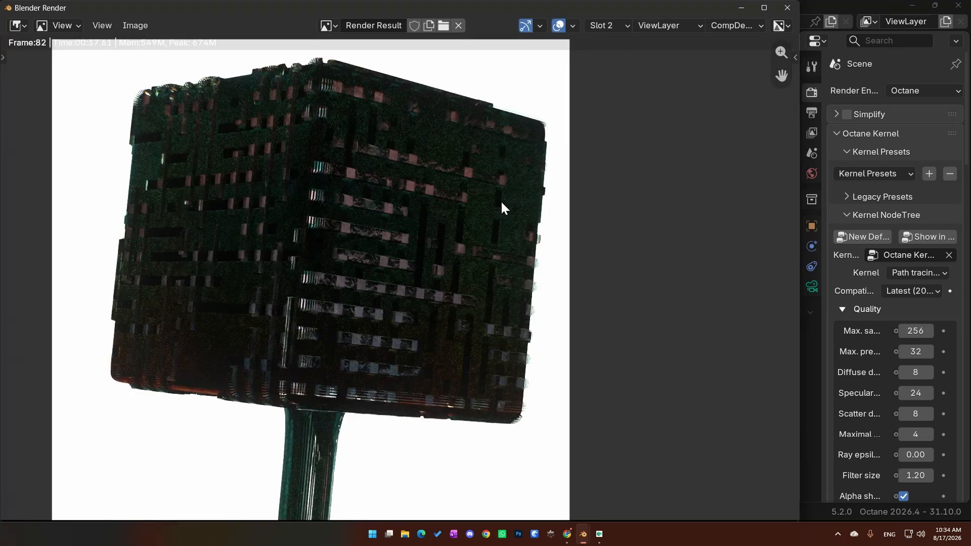
scroll(501, 203, "up", 2)
scroll(502, 203, "down", 2)
scroll(436, 265, "up", 1)
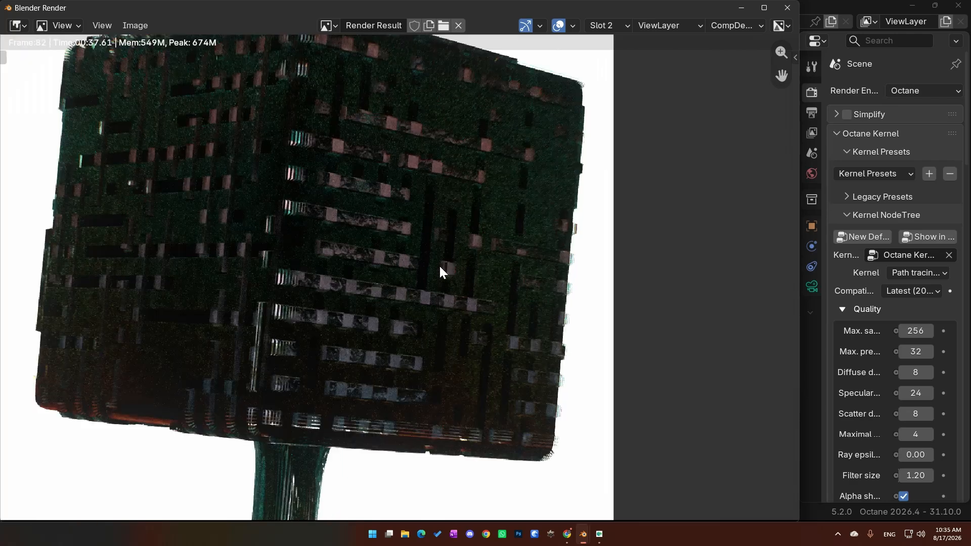
scroll(439, 265, "down", 1)
left_click_drag(731, 4, 705, 33)
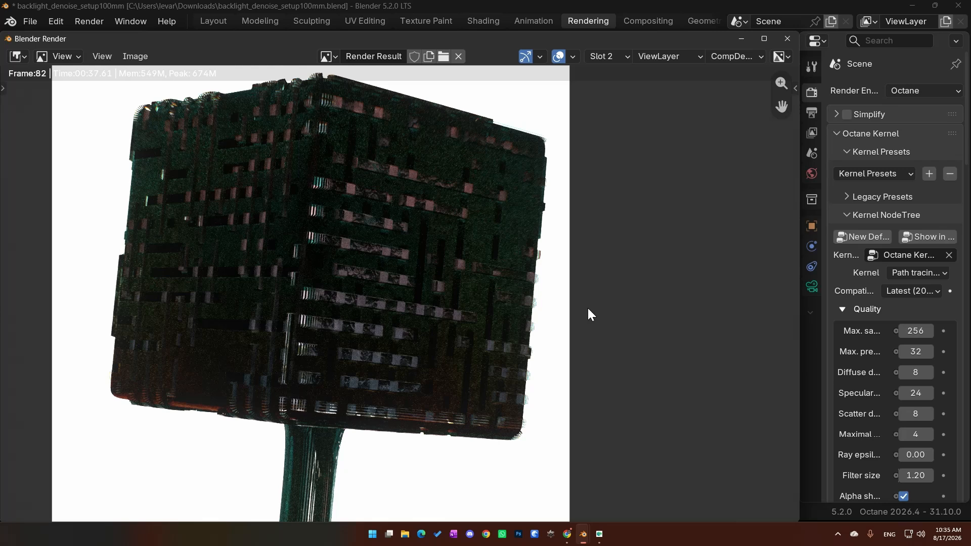
scroll(469, 342, "up", 1)
scroll(469, 342, "down", 1)
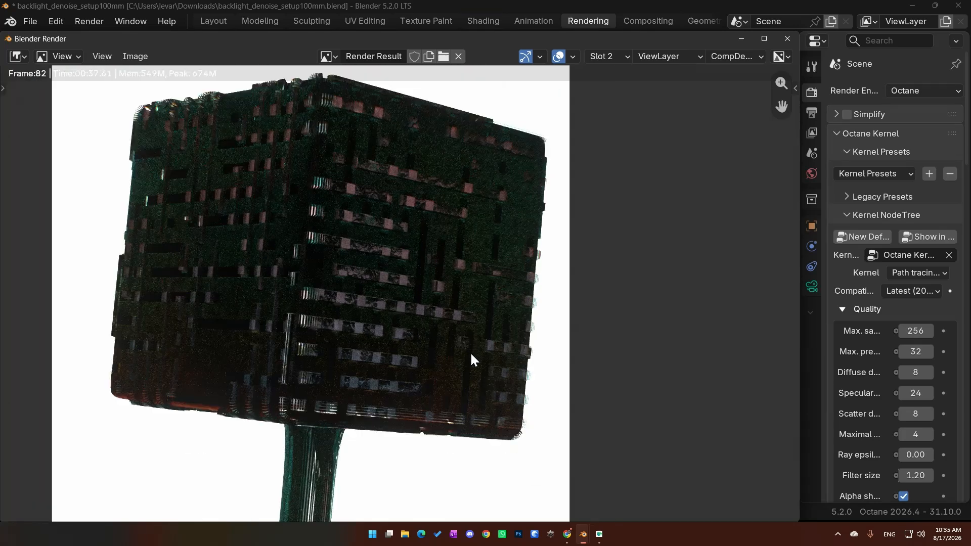